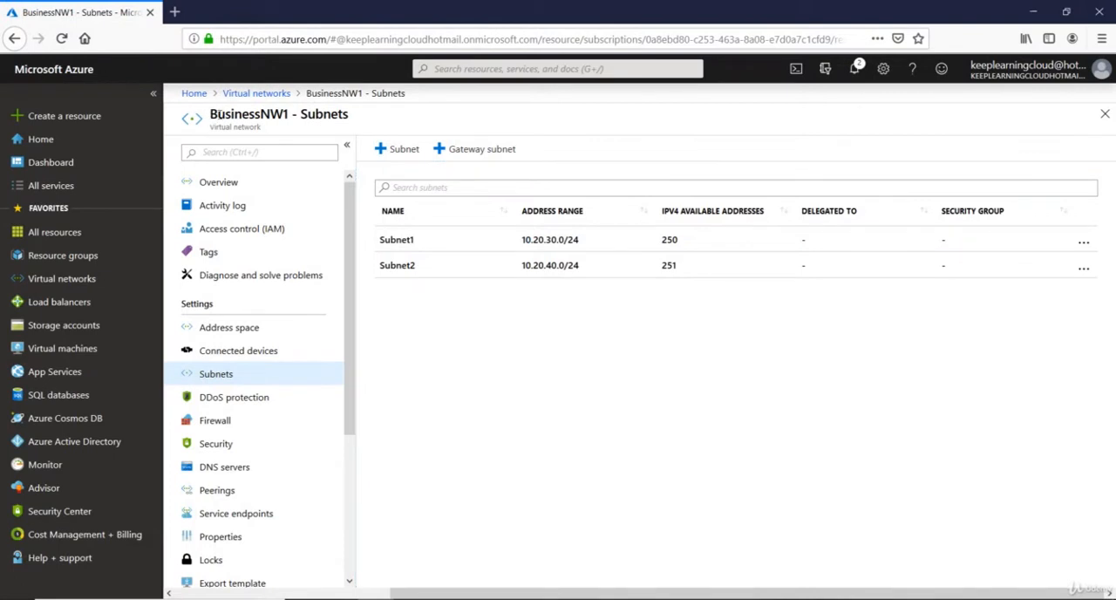
Open the networking settings of the WebServer virtual machine
left_click_drag(211, 114, 289, 114)
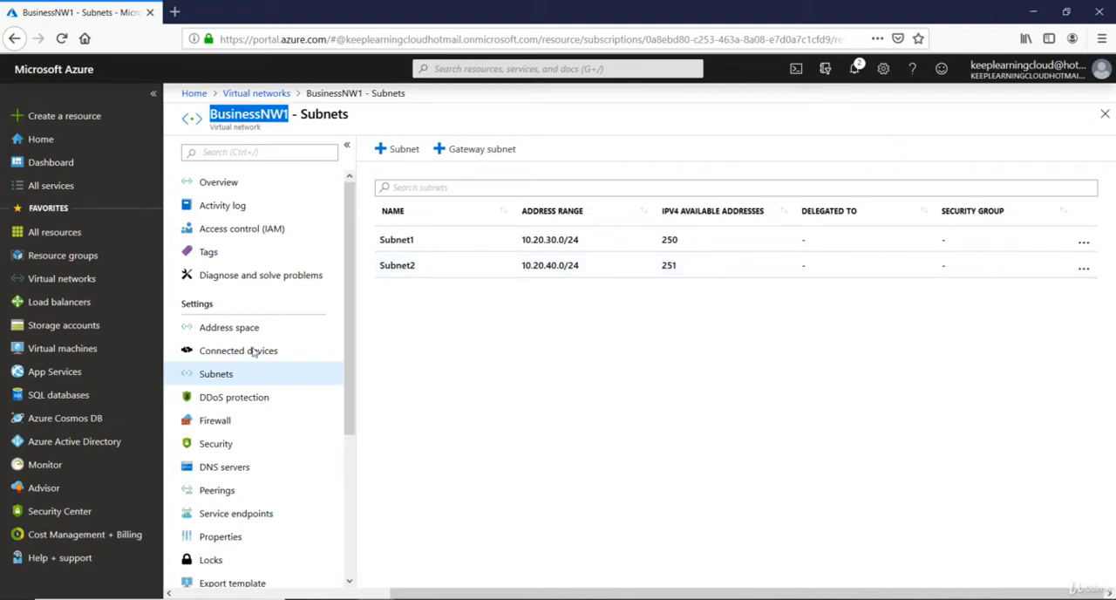
left_click(72, 358)
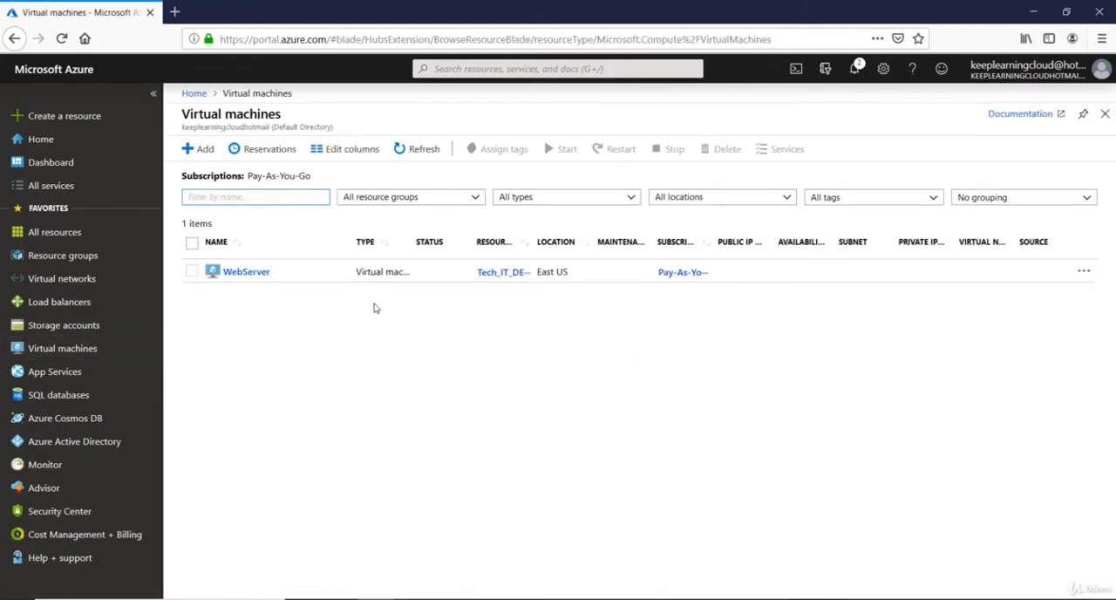
left_click(248, 276)
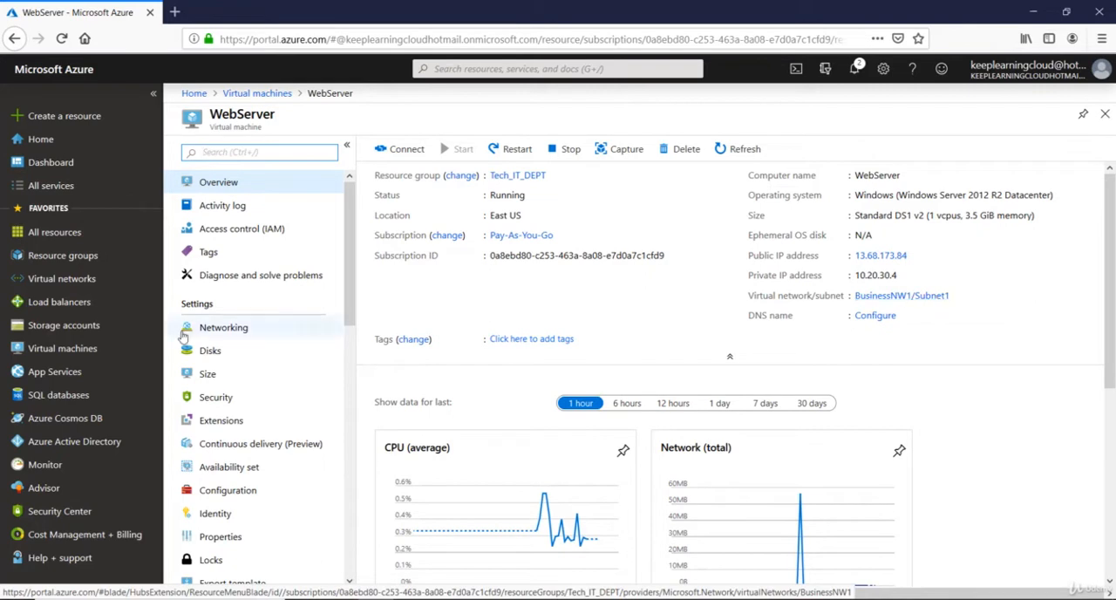
left_click(231, 332)
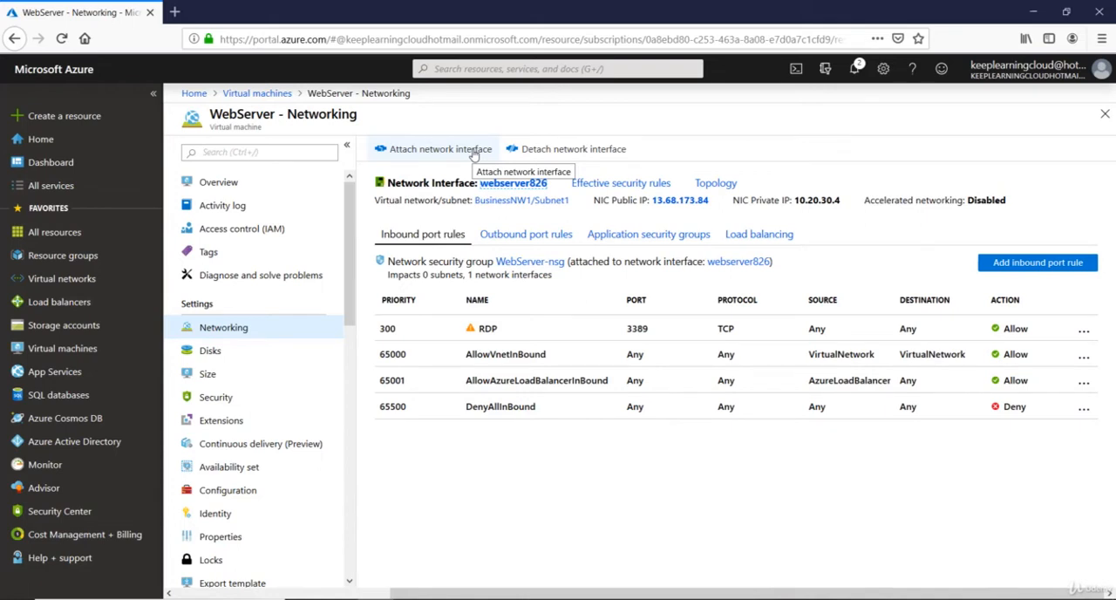
Start creating a network interface to attach to WebServer and name it PublicNetworkcard
left_click(475, 155)
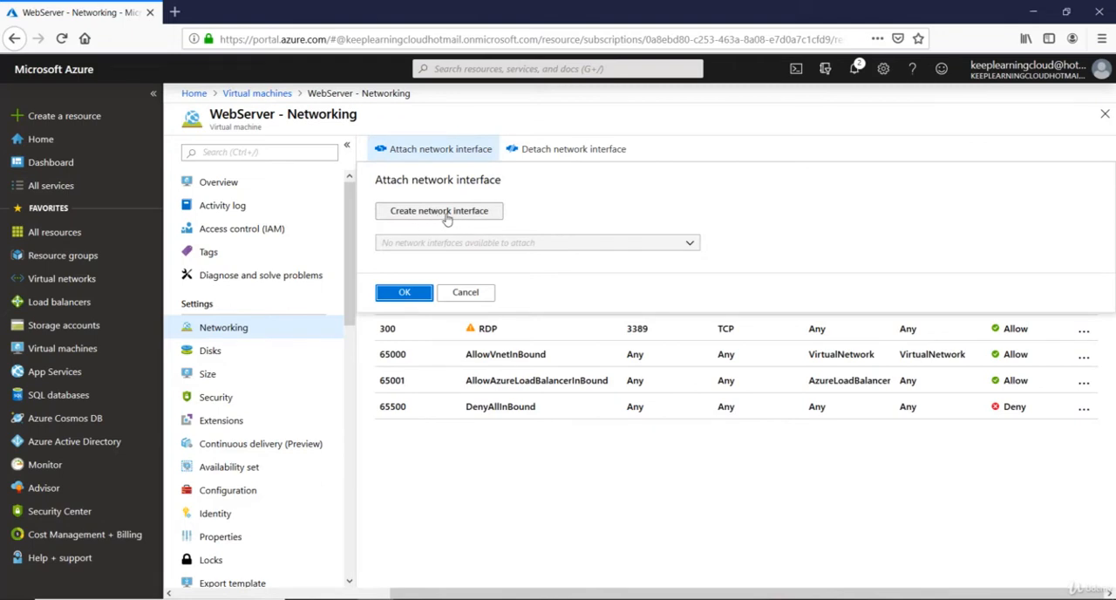
left_click(440, 219)
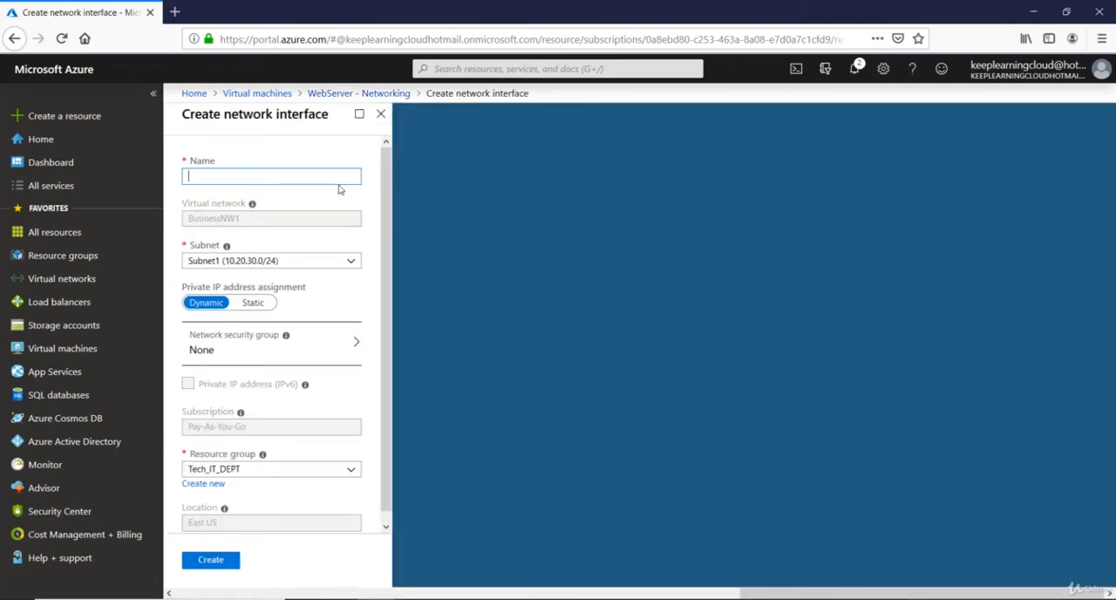
type("Nw")
type("Pub")
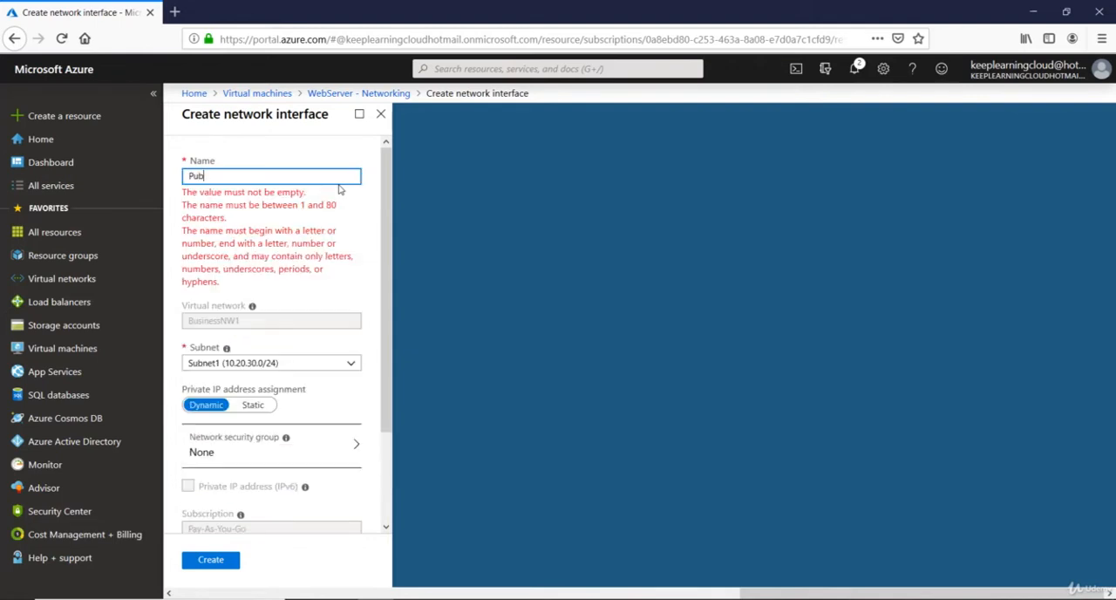
type("lic")
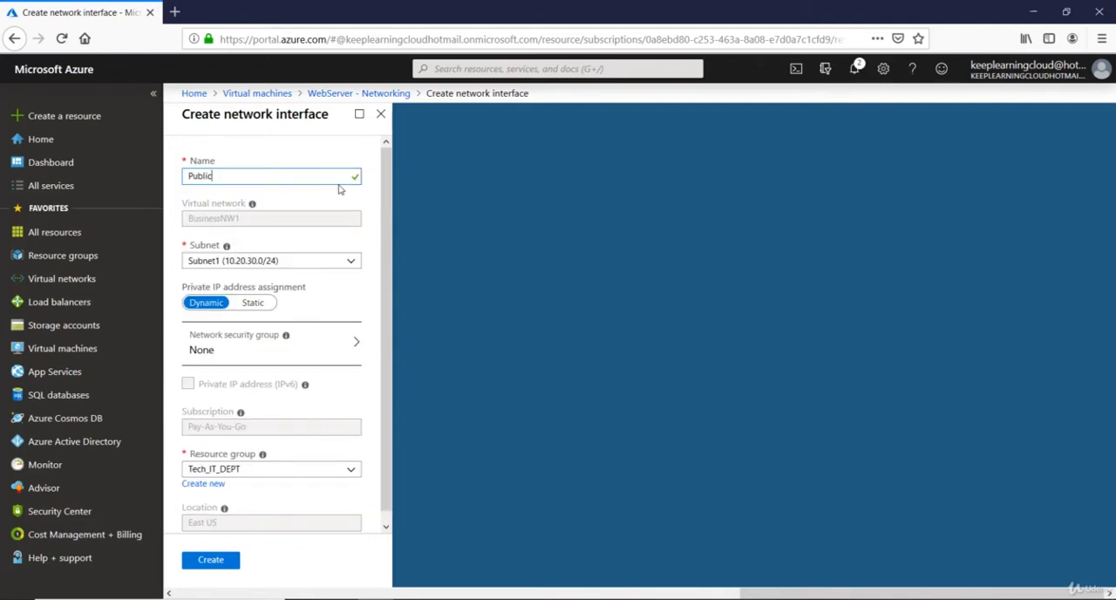
type("Netw")
type("otk")
type("card")
Place the new interface in Subnet2 (10.20.40.0/24), keep dynamic private IP address assignment, and create it
left_click(345, 263)
left_click(288, 298)
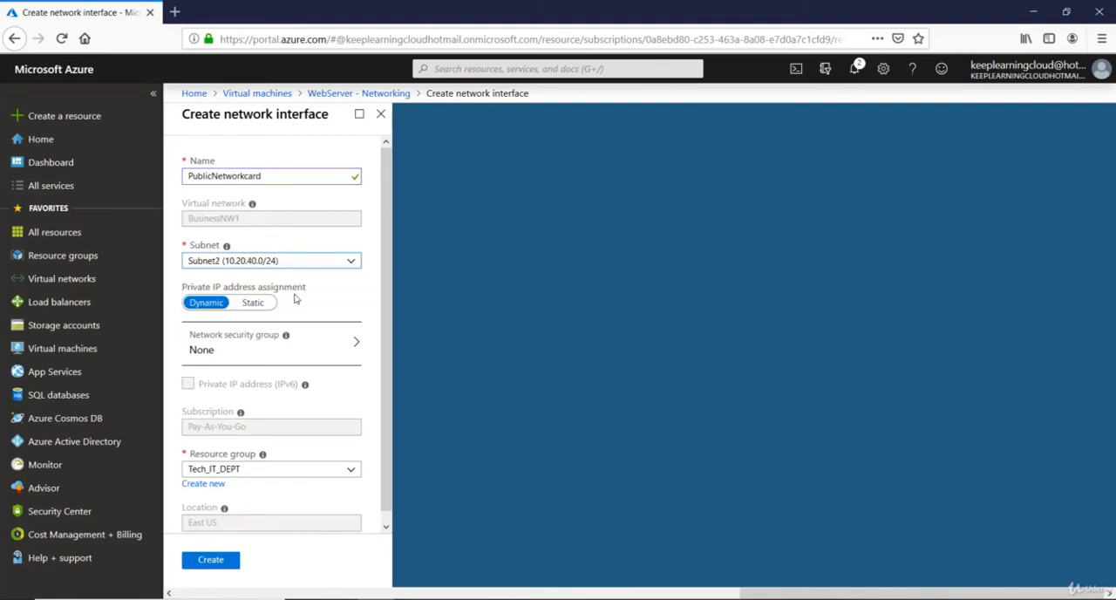
left_click(251, 305)
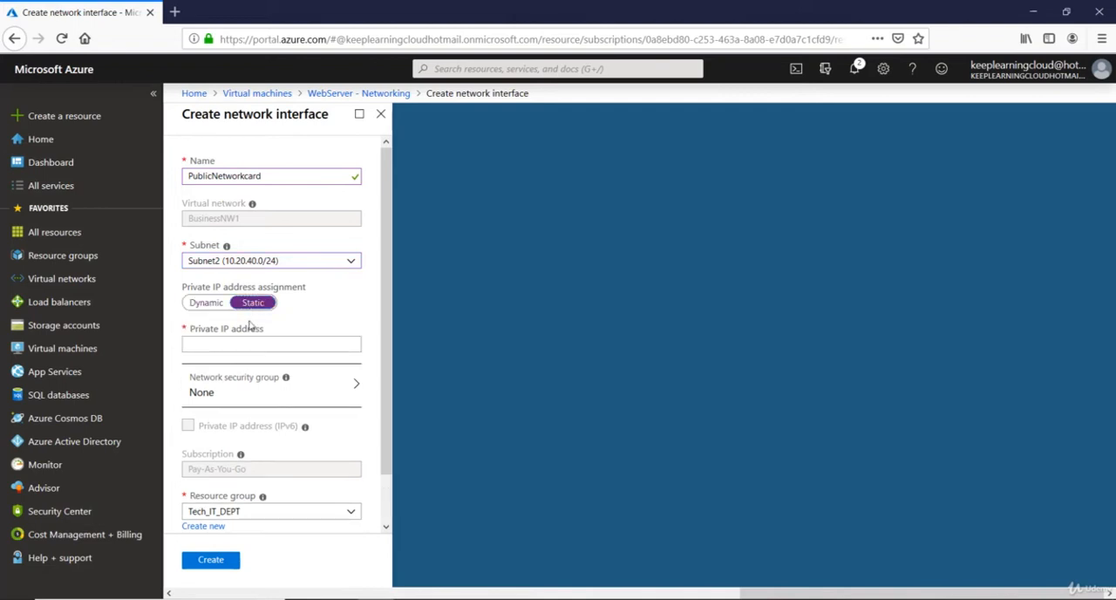
left_click(244, 347)
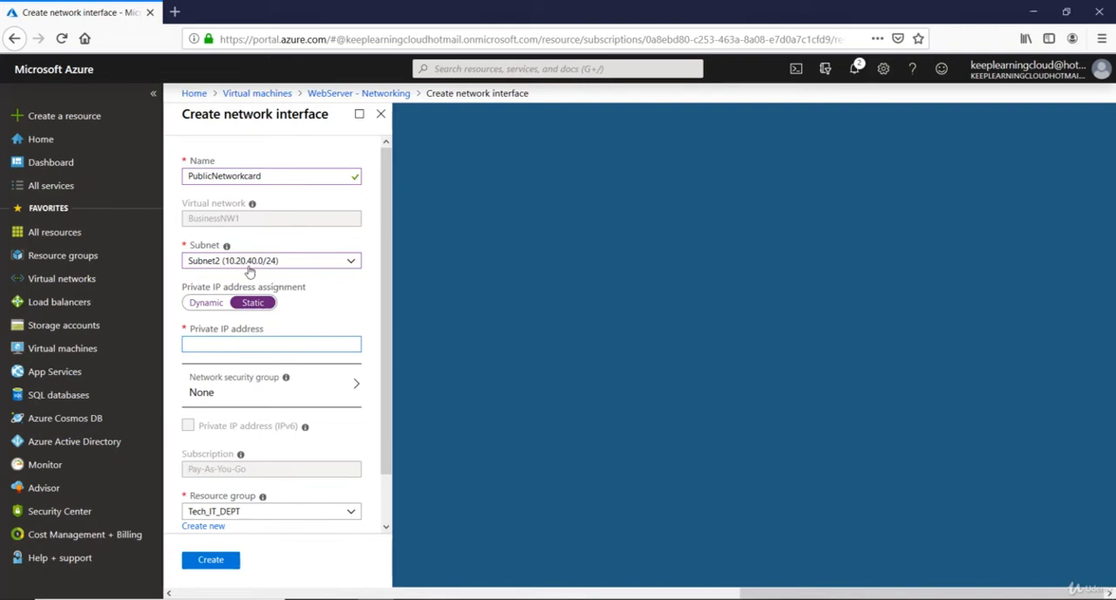
left_click(202, 305)
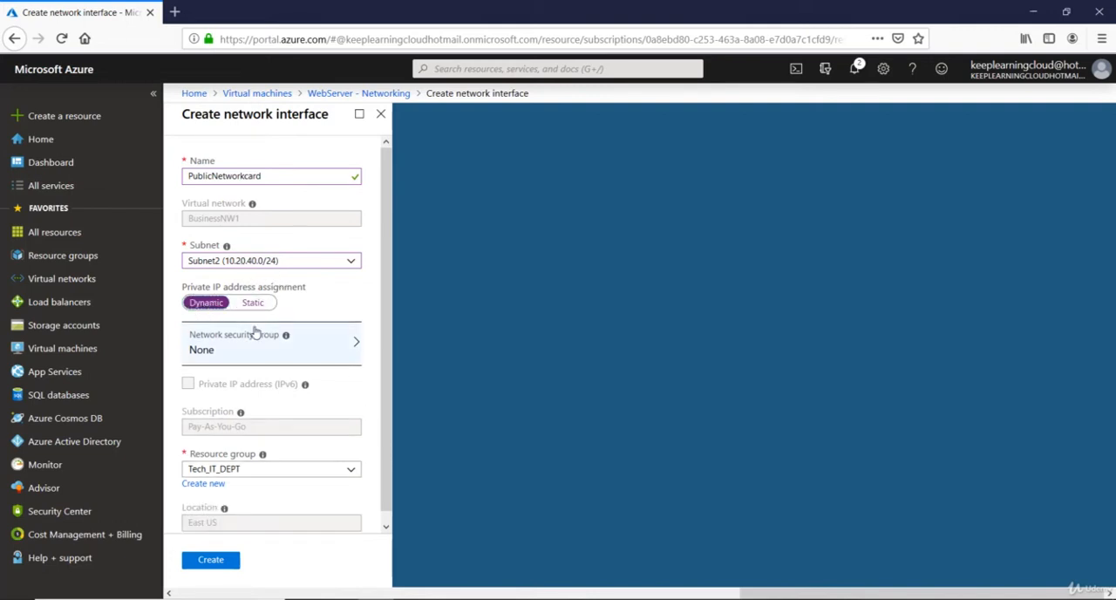
left_click(212, 559)
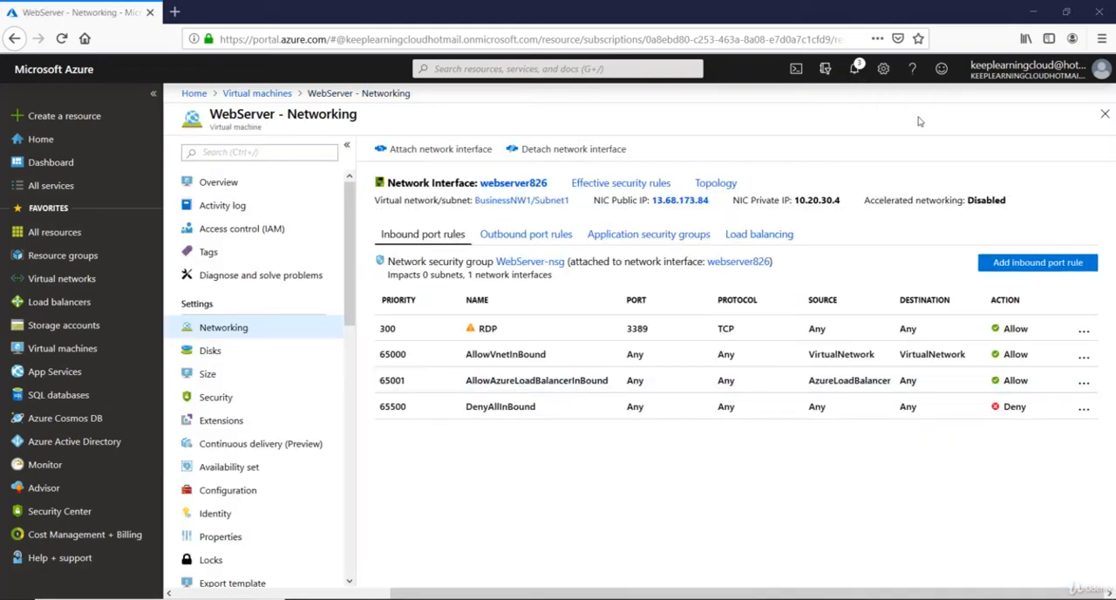
Try to attach PublicNetworkcard to the WebServer virtual machine, then read and dismiss the notification
left_click(443, 152)
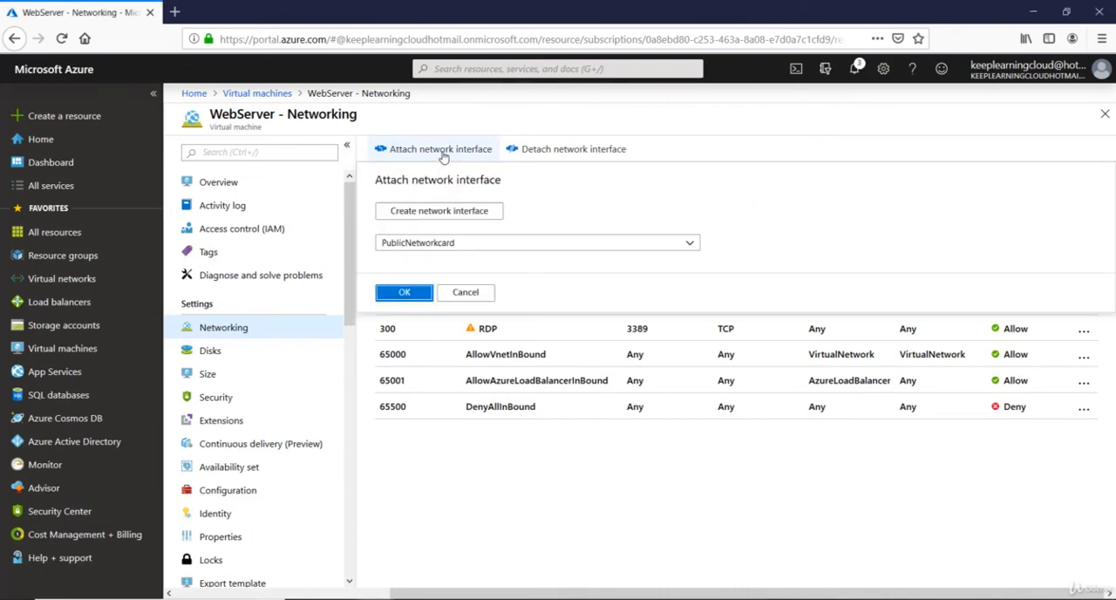
left_click(443, 248)
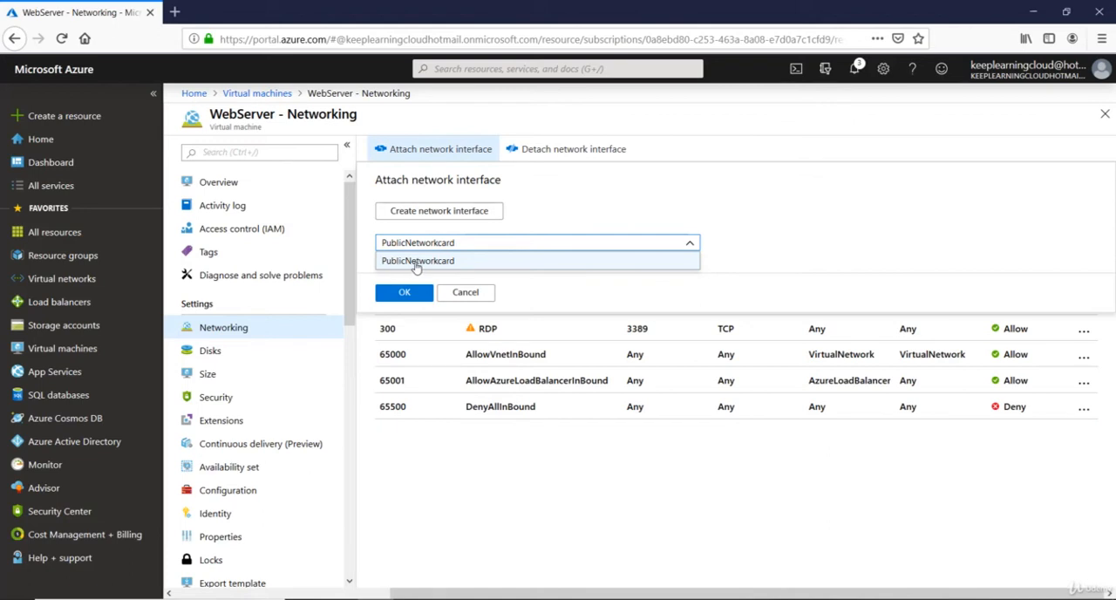
left_click(447, 261)
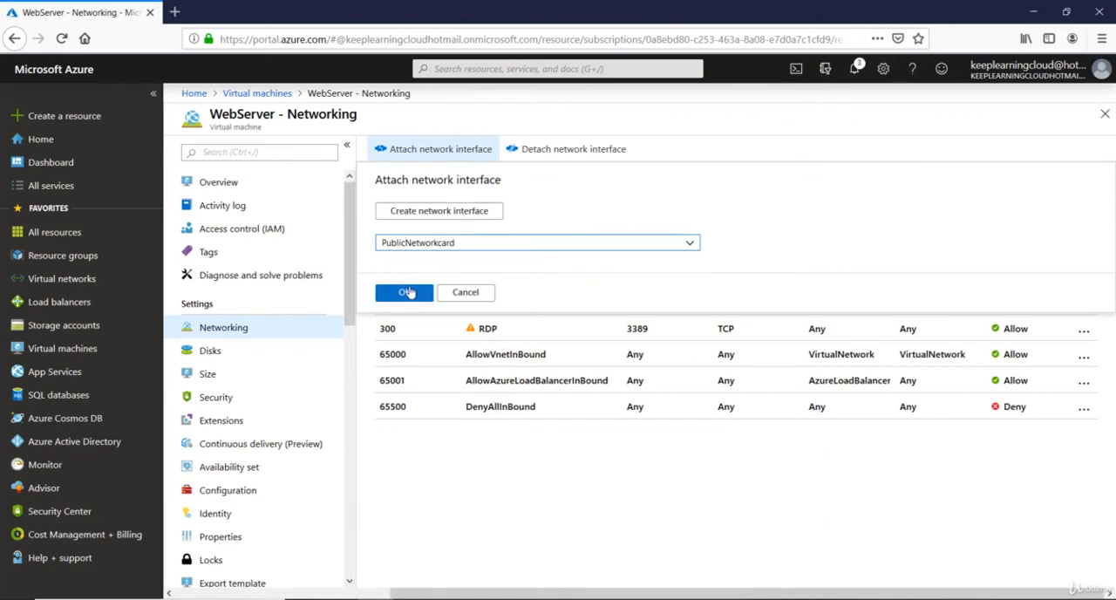
left_click(406, 292)
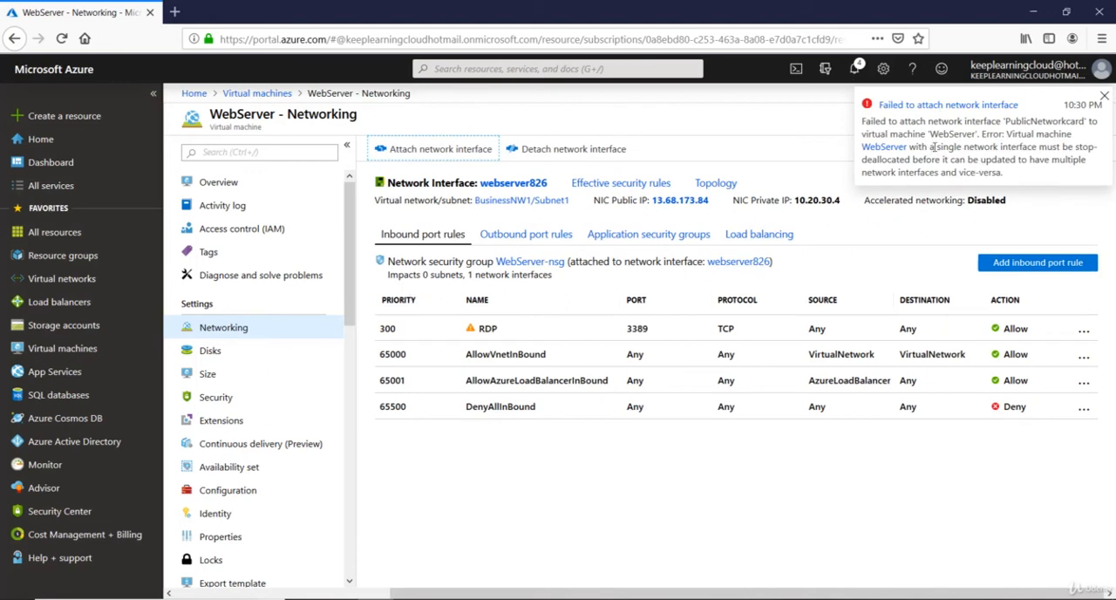
left_click_drag(1039, 147, 1090, 147)
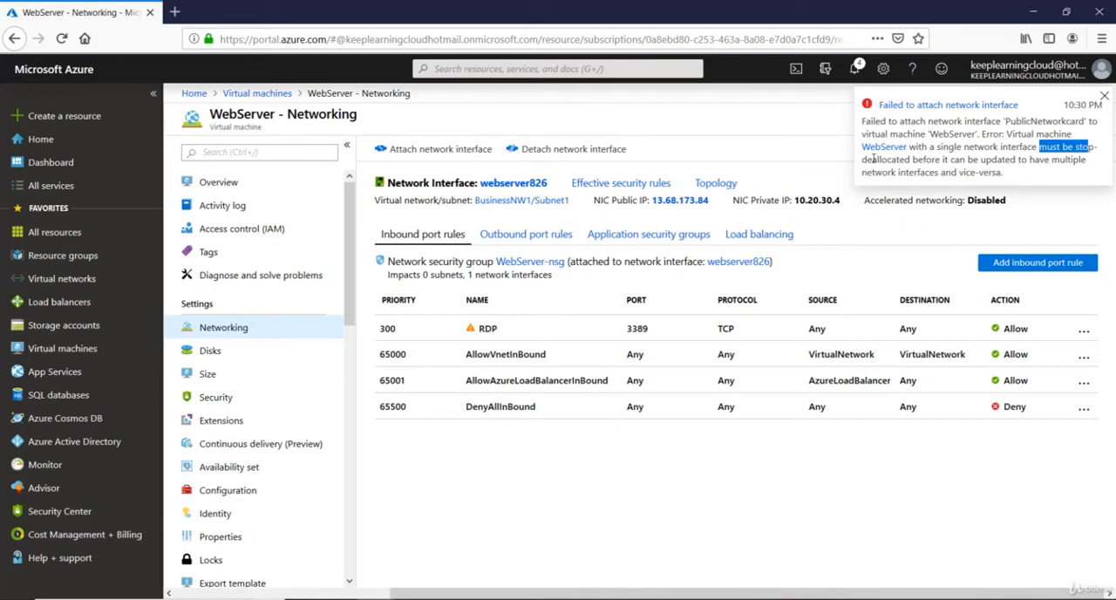
left_click_drag(862, 160, 1054, 160)
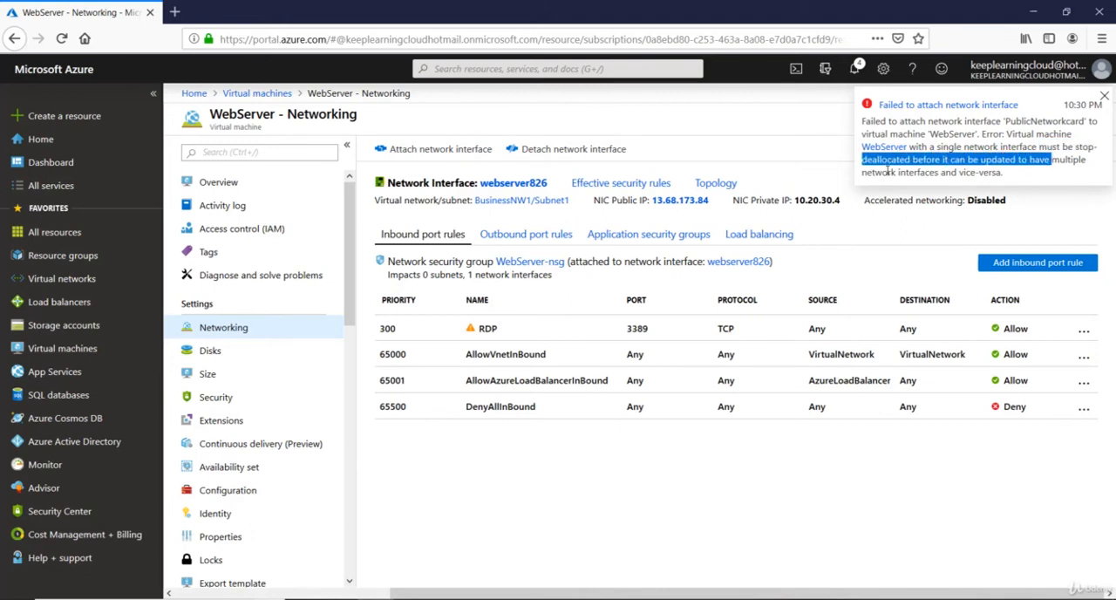
left_click_drag(889, 172, 1014, 177)
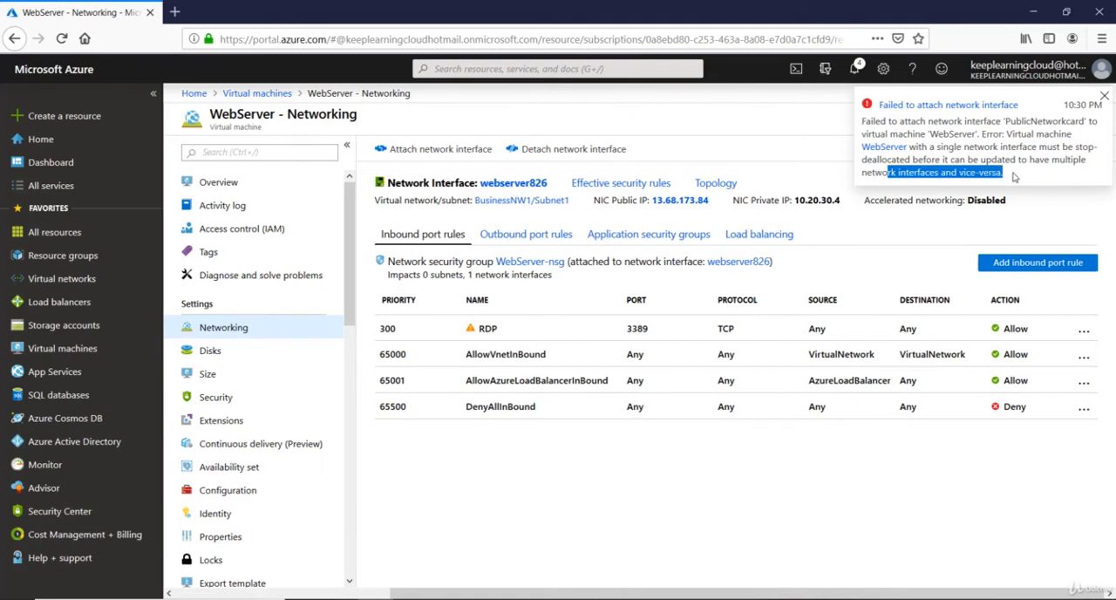
left_click(1015, 177)
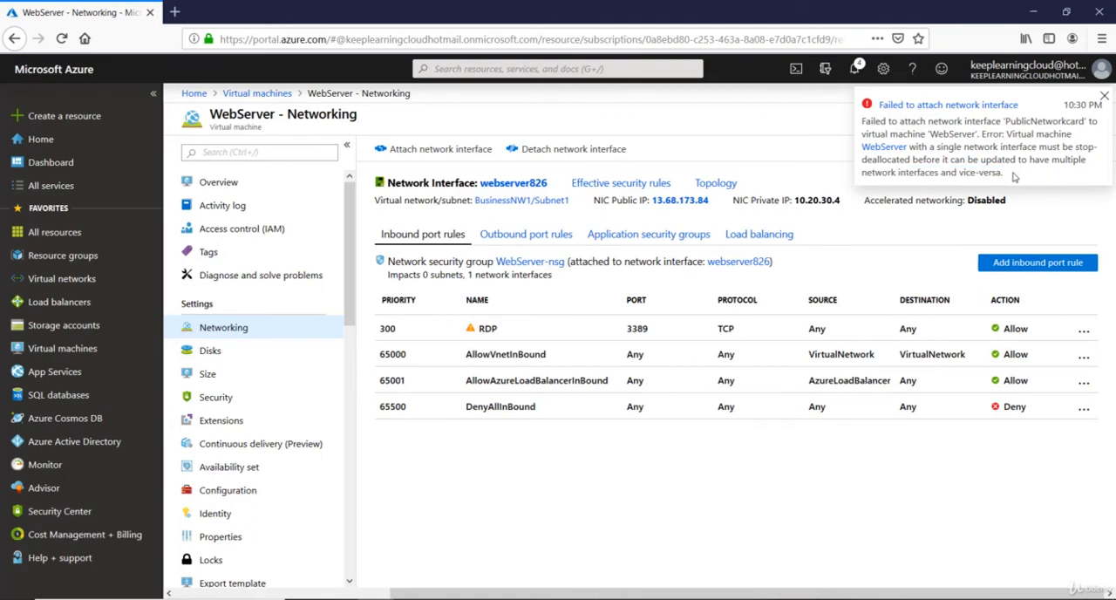
left_click(1105, 98)
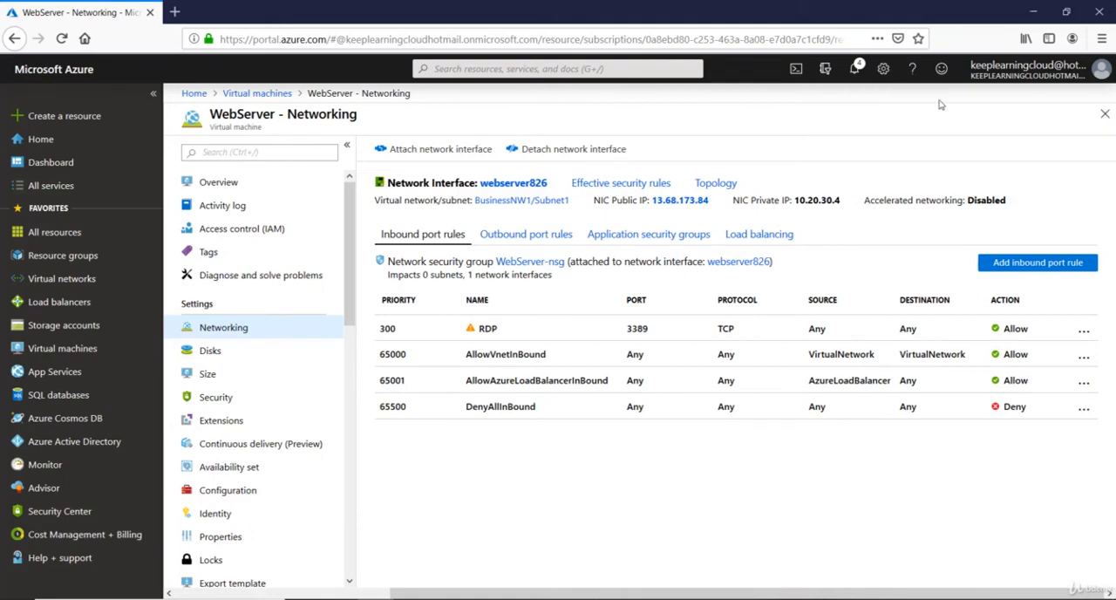
Stop the WebServer virtual machine from the list of virtual machines and confirm the stop request
left_click(261, 94)
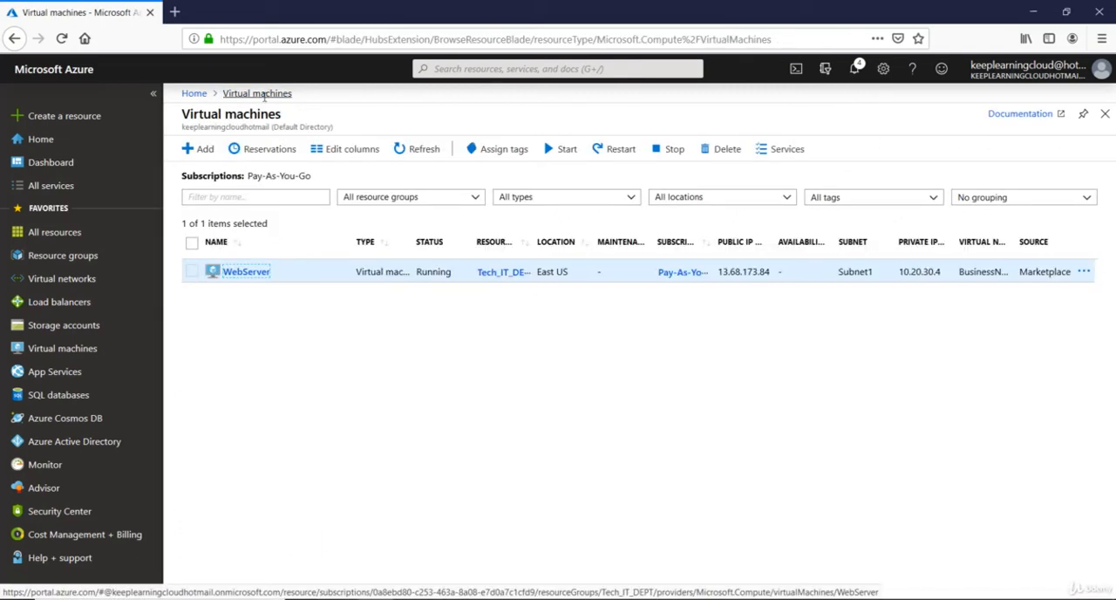
left_click(191, 272)
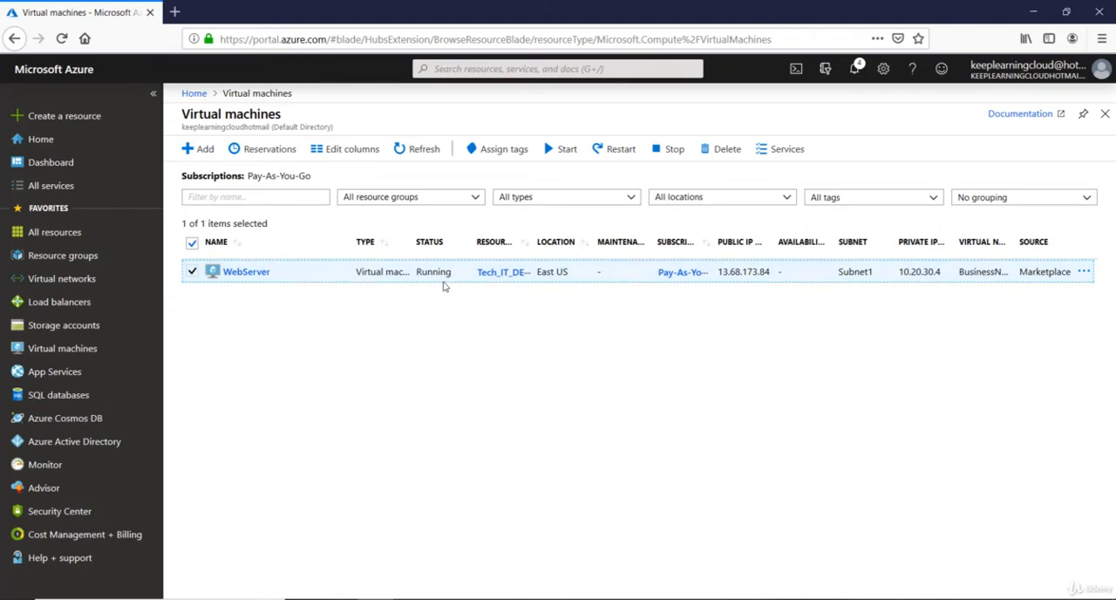
left_click(670, 150)
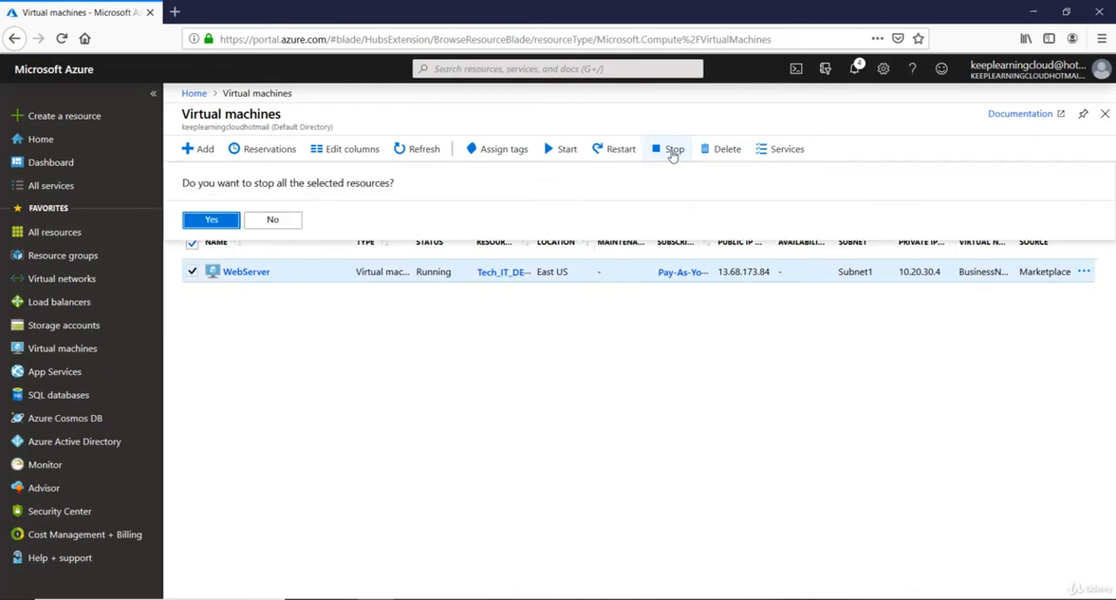
left_click(210, 220)
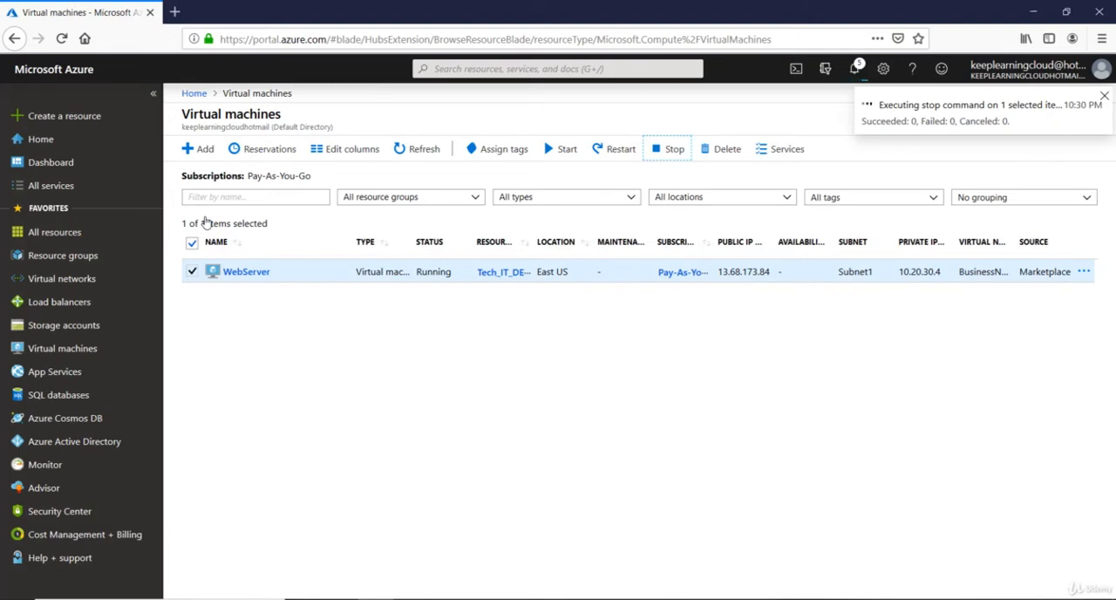
Return to the networking settings of WebServer once the virtual machine is deallocated
left_click(244, 272)
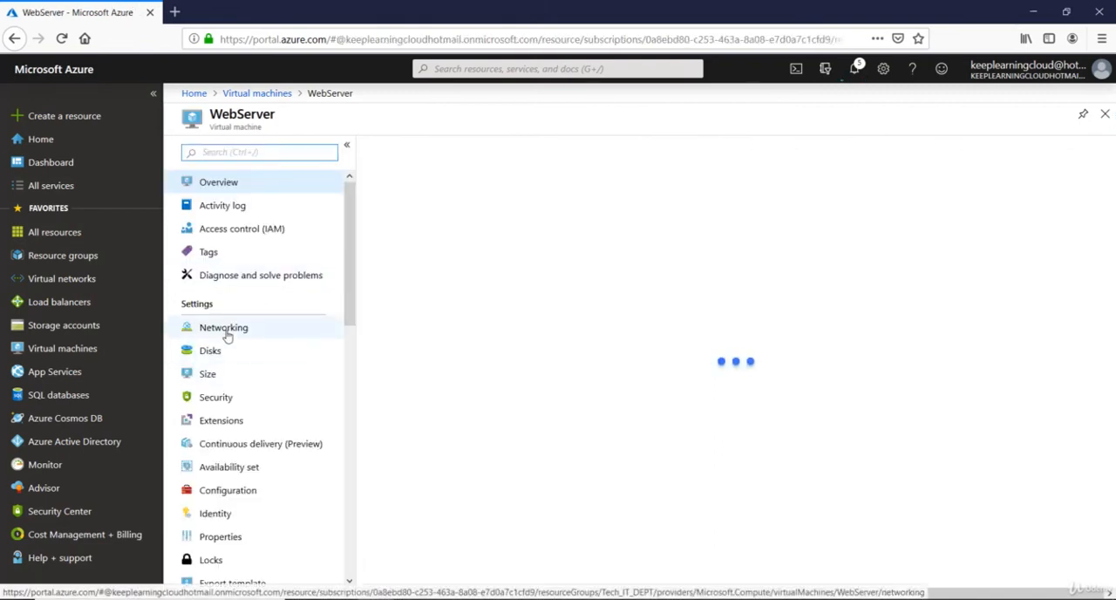
left_click(230, 330)
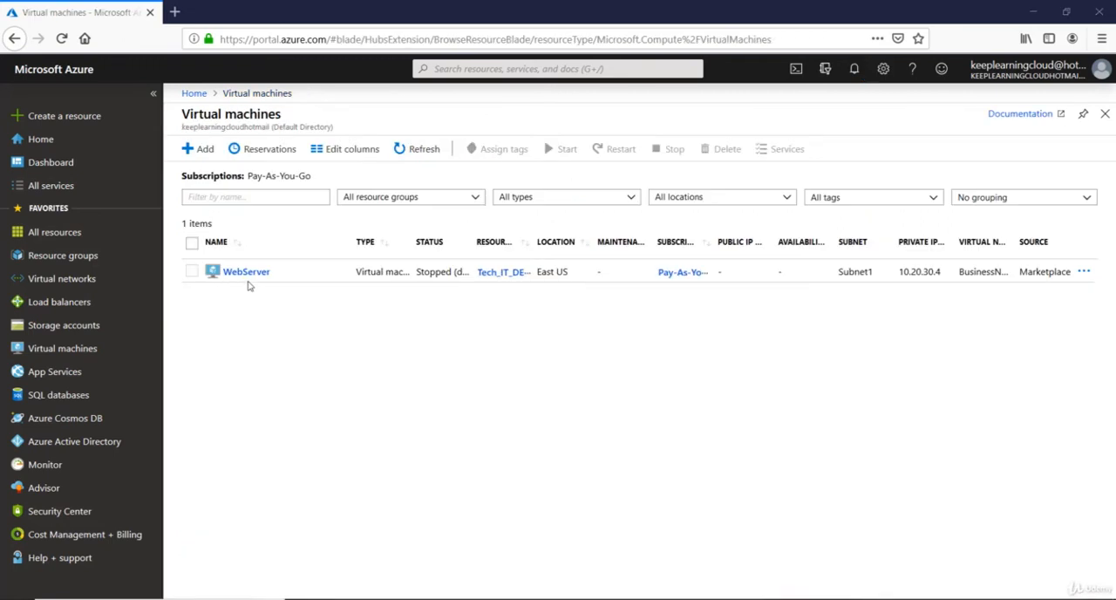
left_click(234, 272)
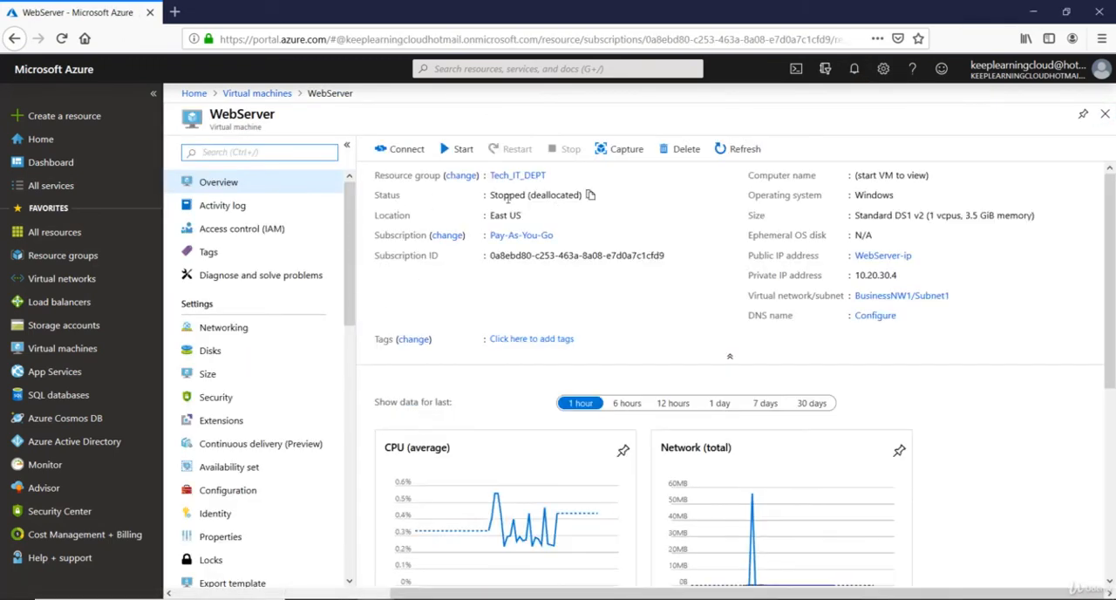
left_click(242, 339)
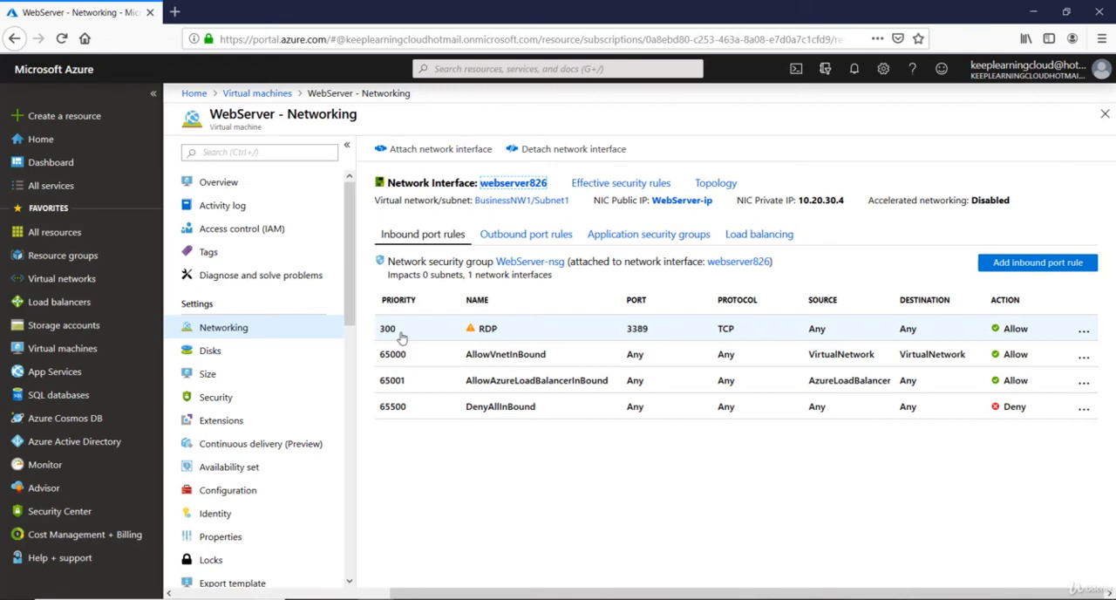
Attach the existing PublicNetworkcard network interface to the stopped WebServer virtual machine
left_click(451, 149)
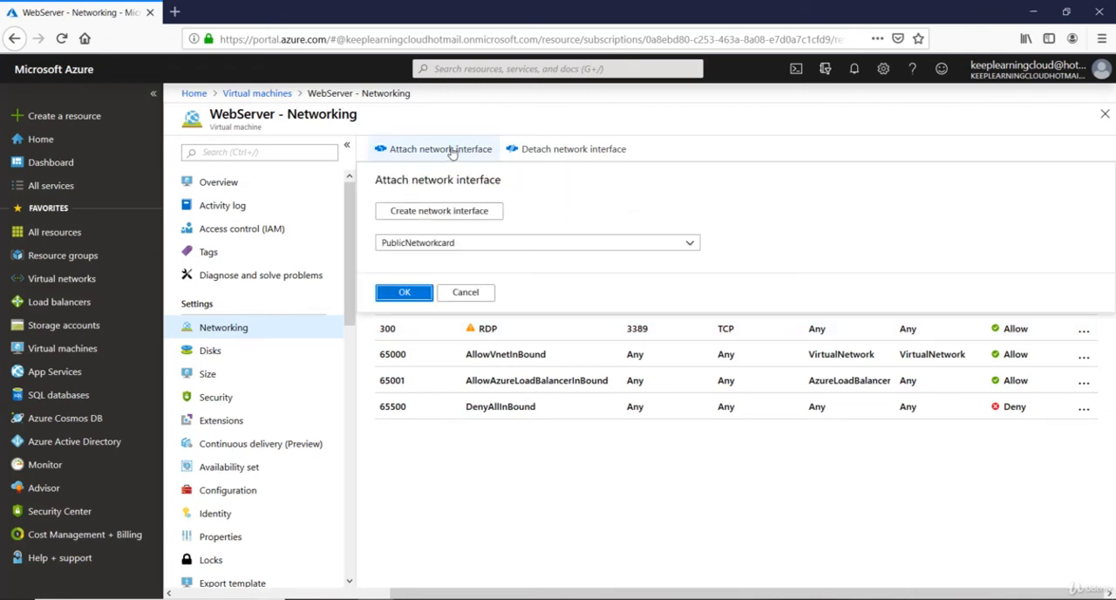
left_click(437, 247)
left_click(437, 259)
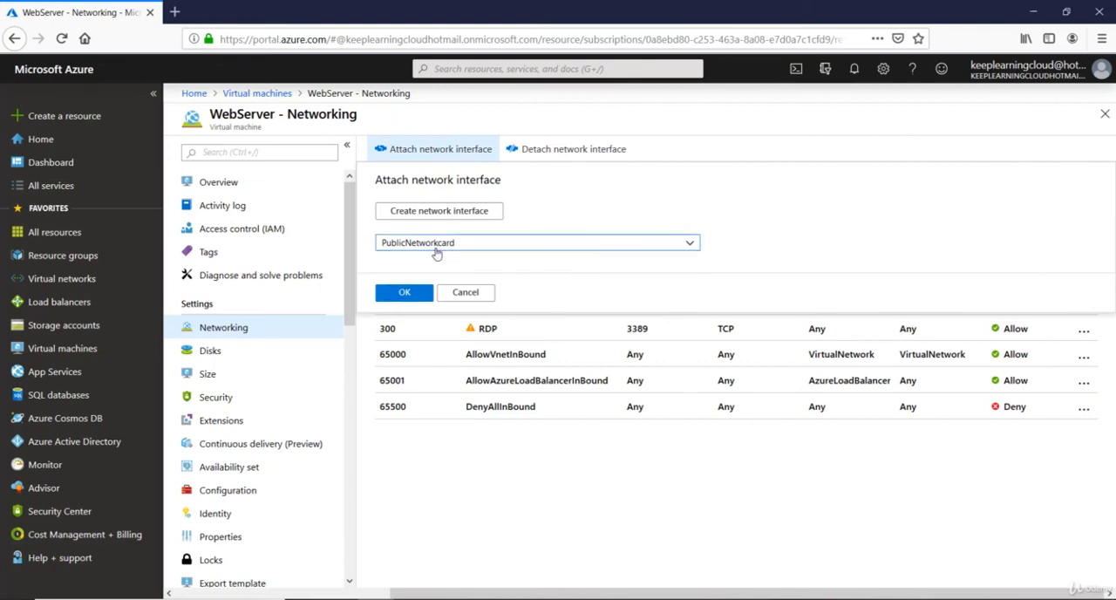
left_click(437, 248)
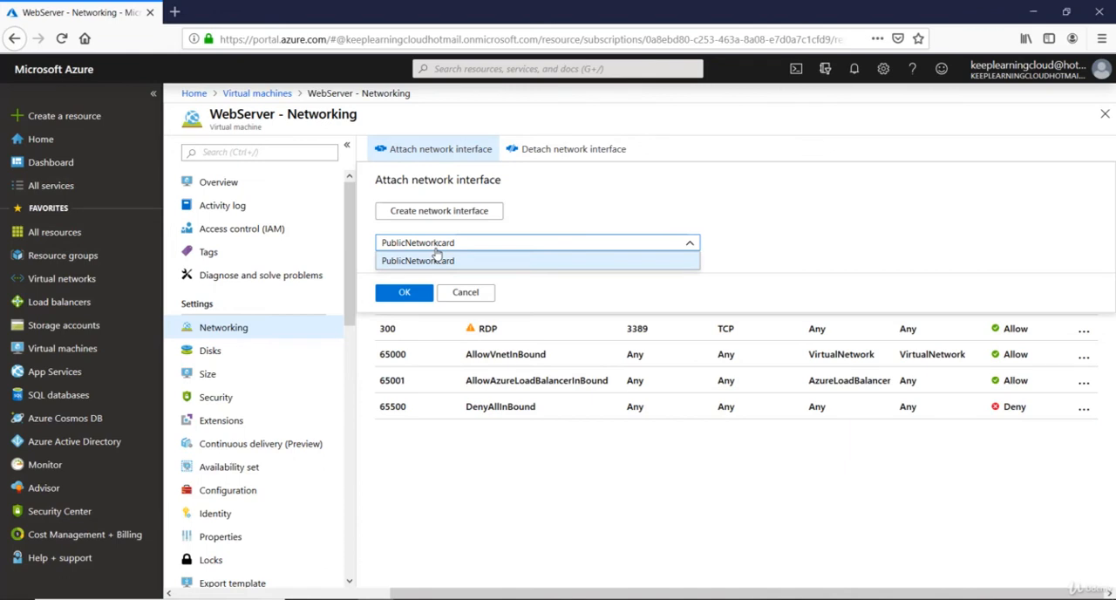
left_click(436, 260)
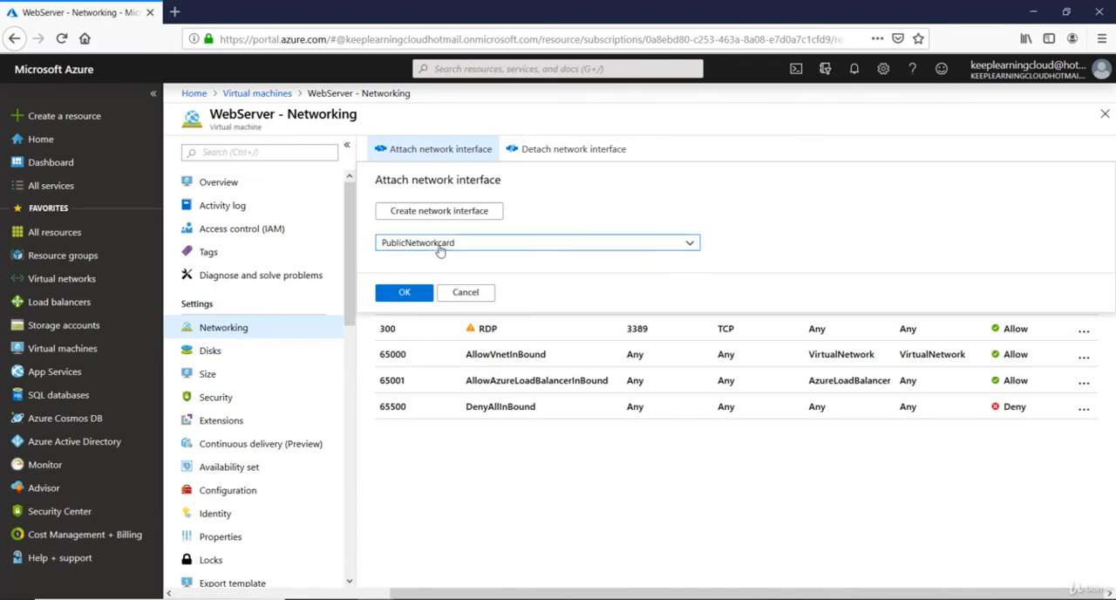
left_click(440, 251)
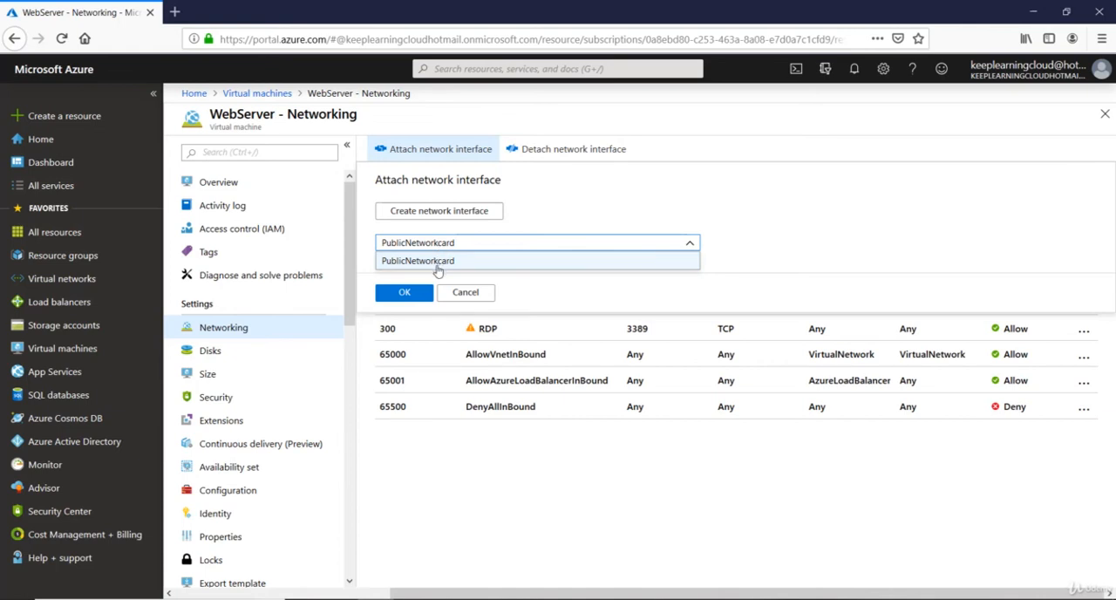
left_click(400, 292)
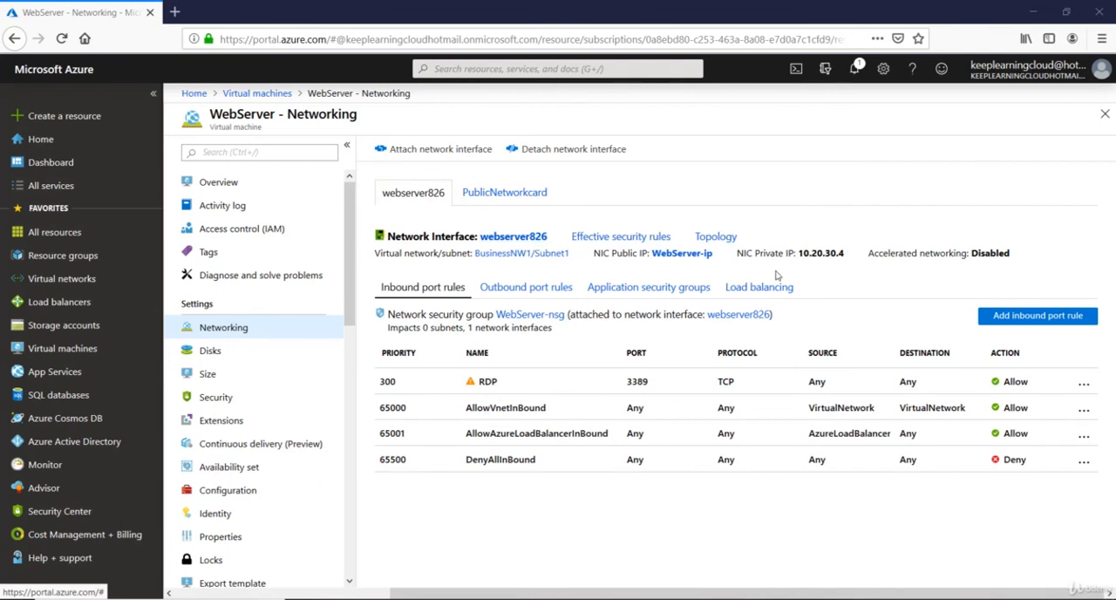
Compare the private IP addresses of WebServer's two attached network interfaces, webserver826 and PublicNetworkcard
left_click_drag(798, 253, 846, 253)
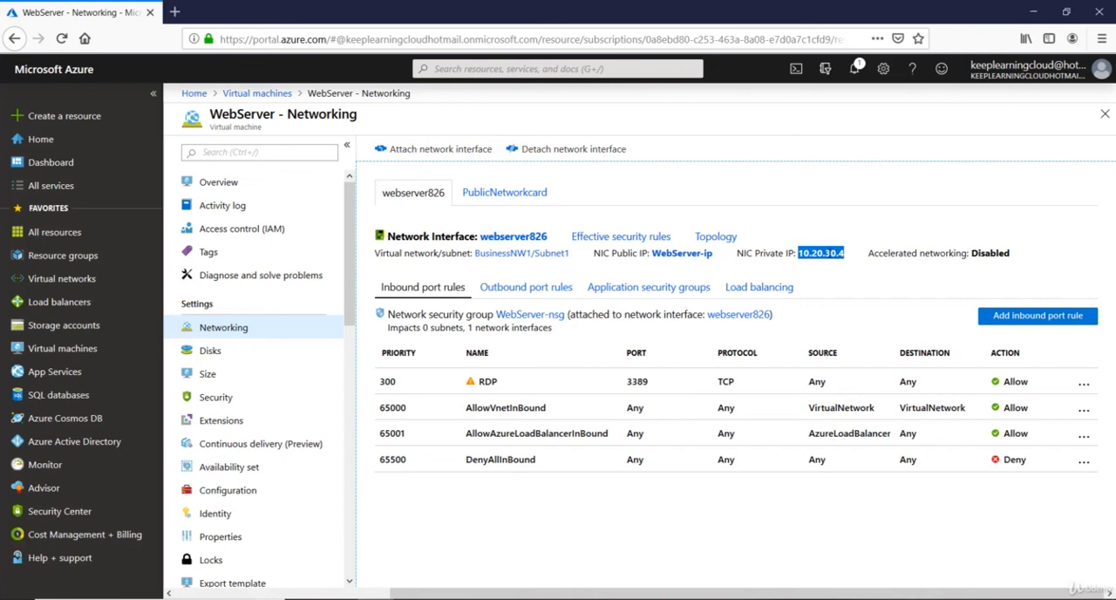
left_click(811, 267)
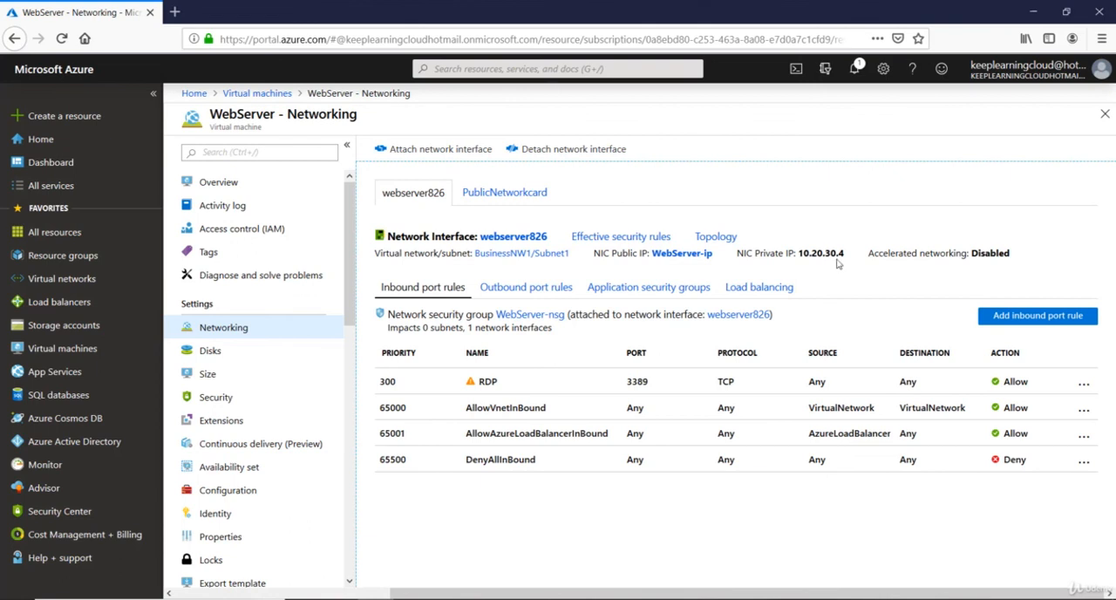
left_click(490, 195)
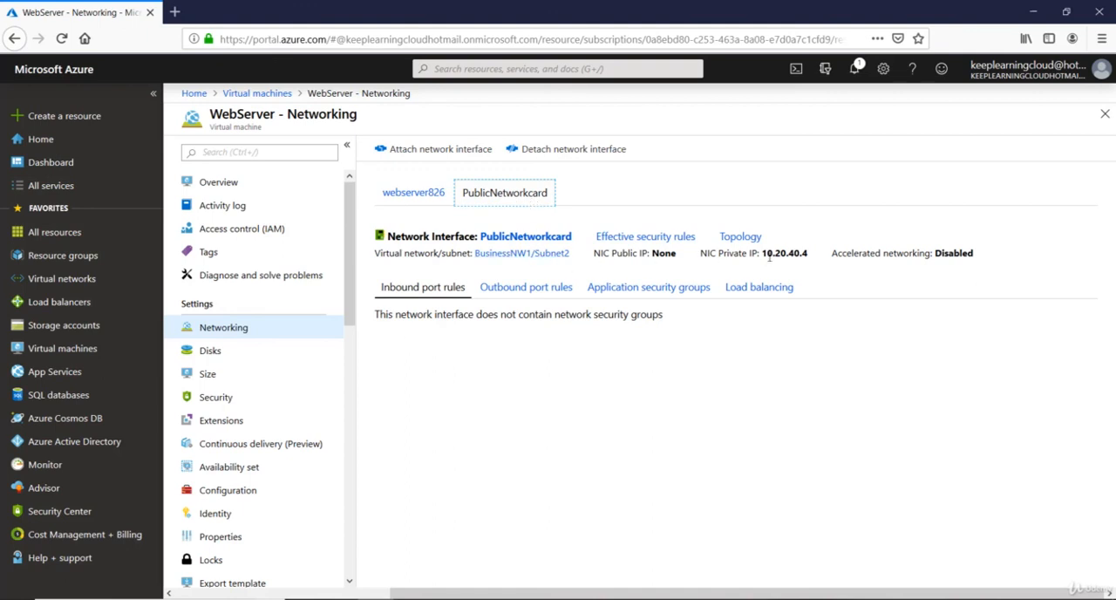
left_click_drag(762, 253, 810, 253)
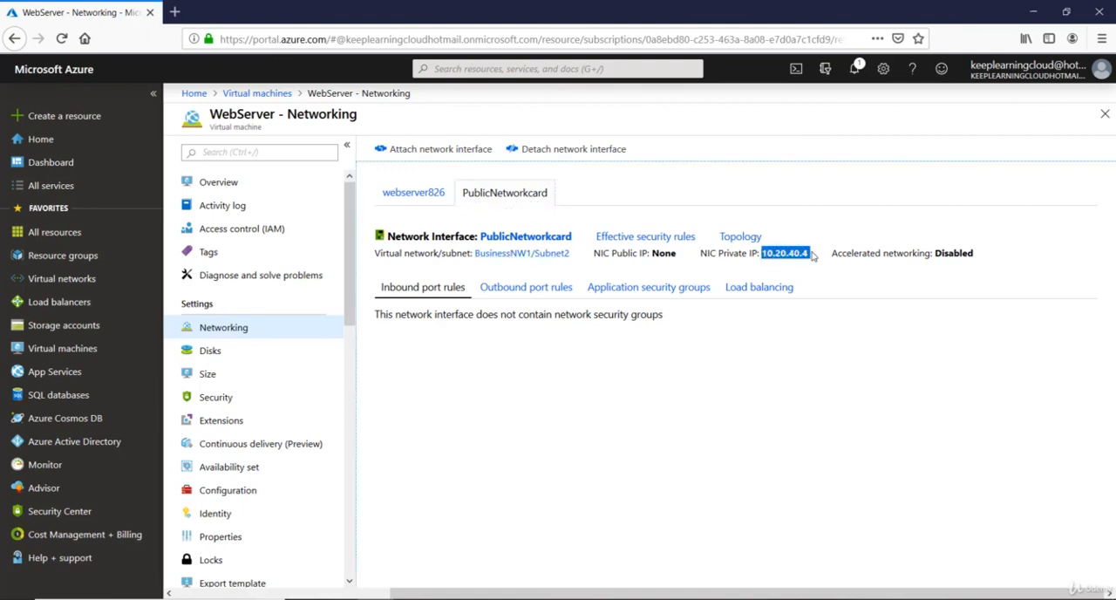
left_click(785, 263)
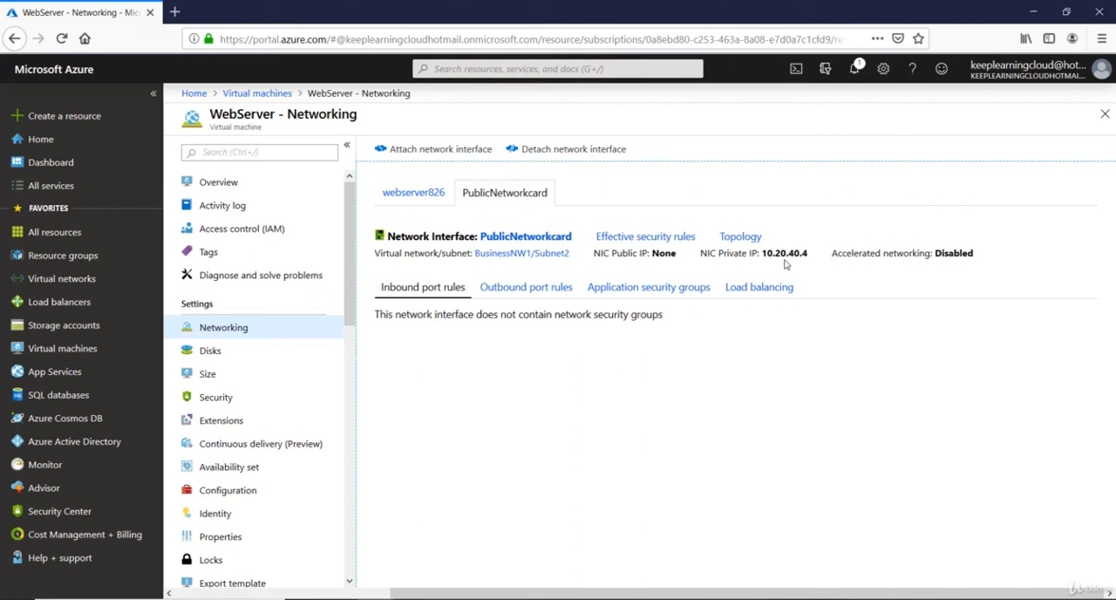